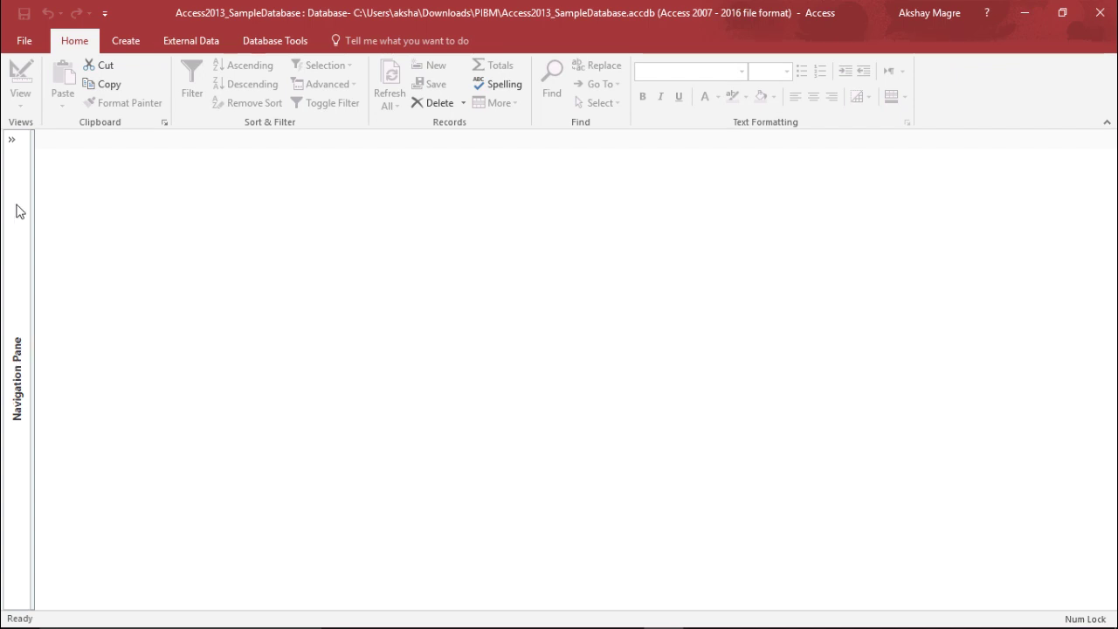
Step: Open the Customers form from the Navigation Pane, then collapse the pane
{"action": "left_click", "coordinate": [11, 138]}
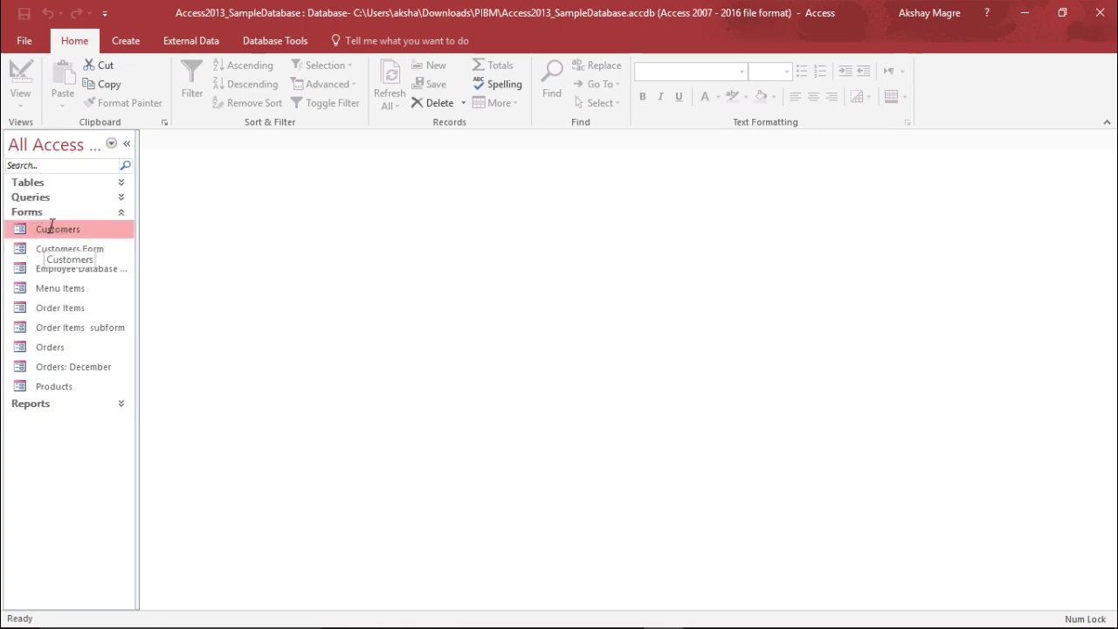
{"action": "double_click", "coordinate": [51, 228]}
{"action": "left_click", "coordinate": [126, 143]}
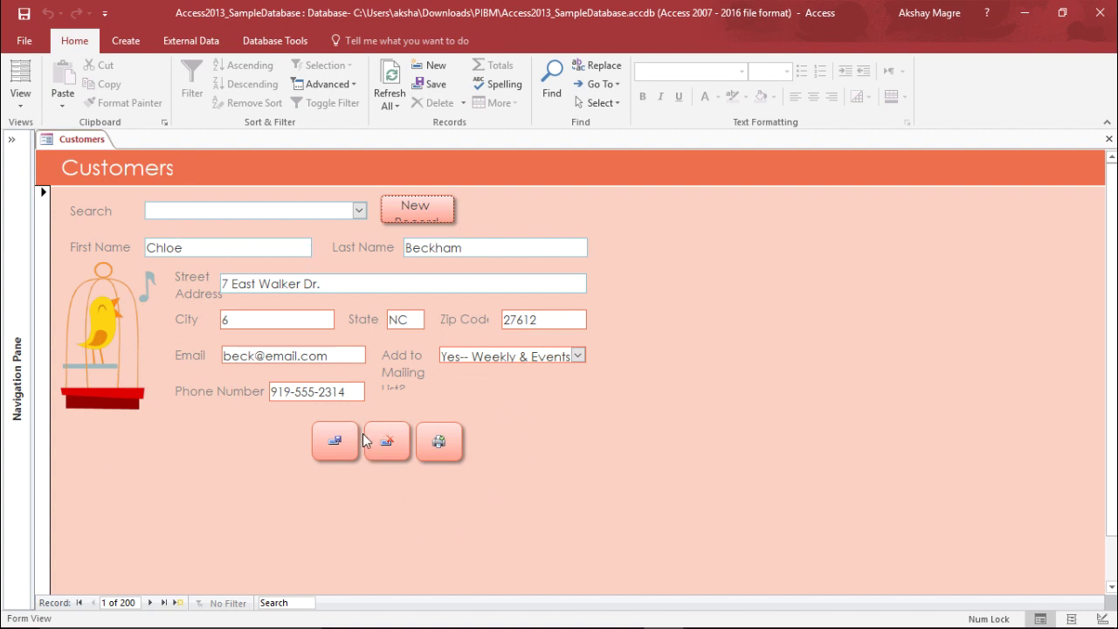
Step: Switch the Customers form to Design View and delete the bird picture
{"action": "left_click", "coordinate": [26, 96]}
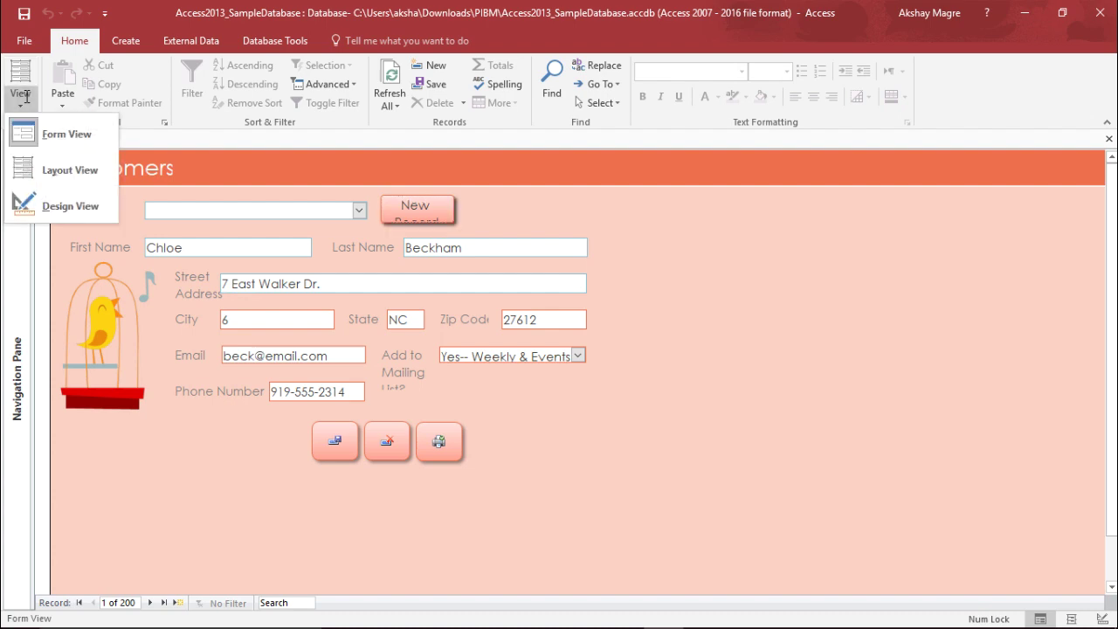
{"action": "left_click", "coordinate": [83, 207]}
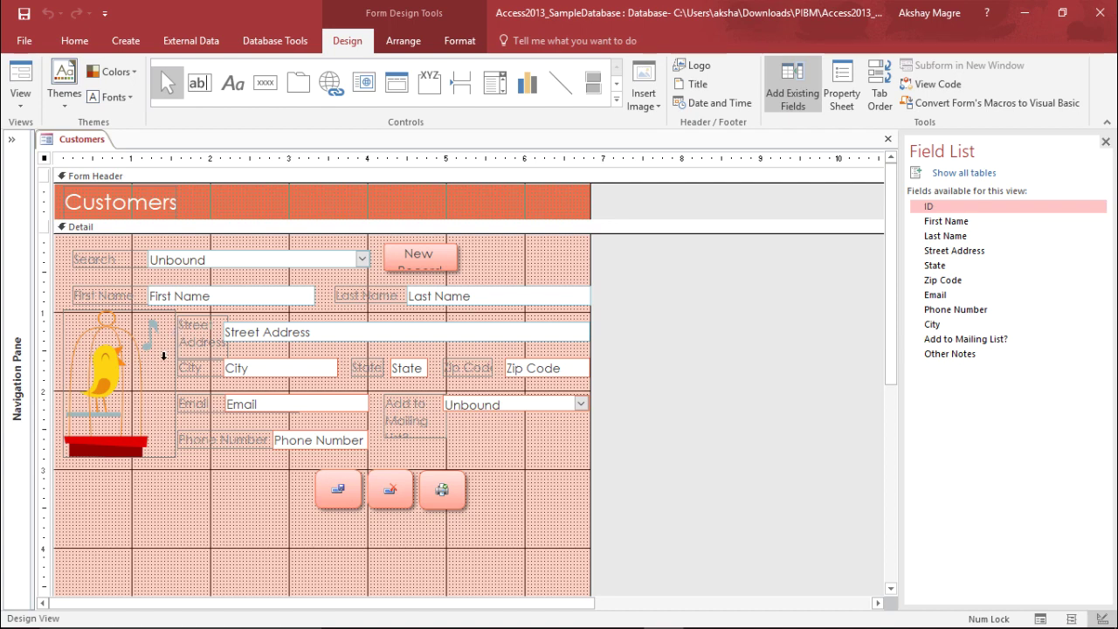
{"action": "left_click", "coordinate": [151, 371]}
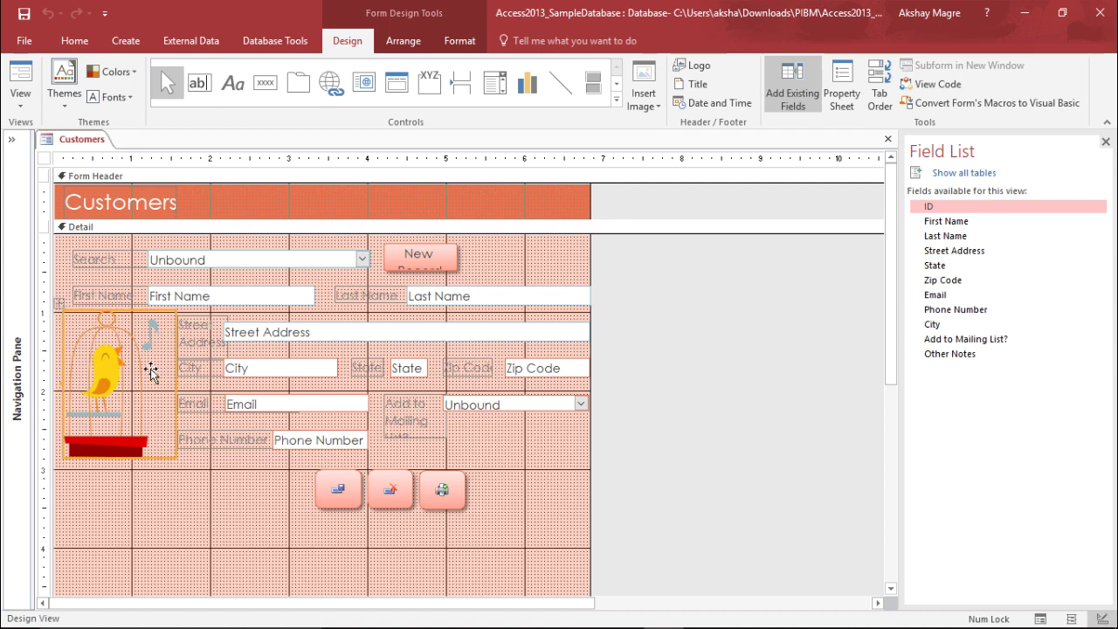
{"action": "key", "text": "Delete"}
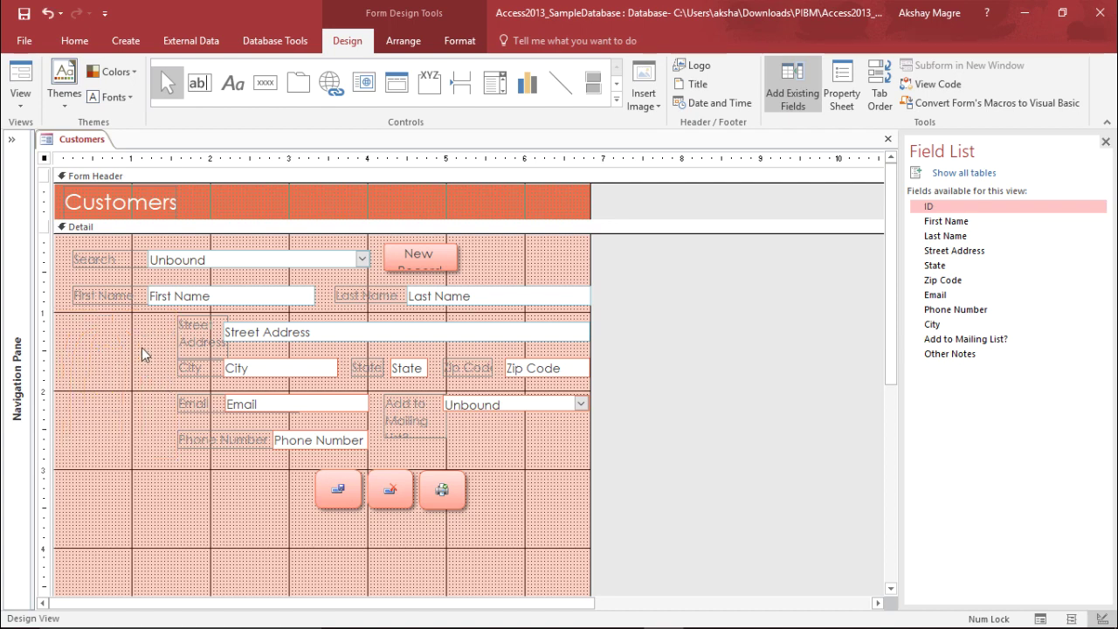
Step: Delete the address, contact, New Record and other button controls
{"action": "left_click_drag", "start_coordinate": [139, 320], "coordinate": [526, 526]}
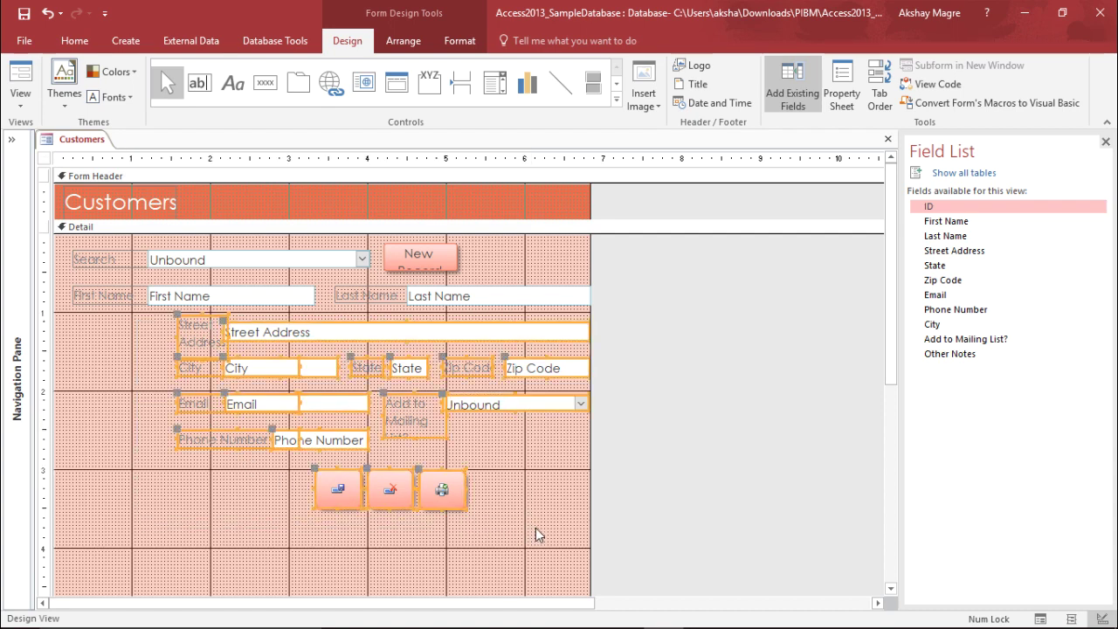
{"action": "key", "text": "Delete"}
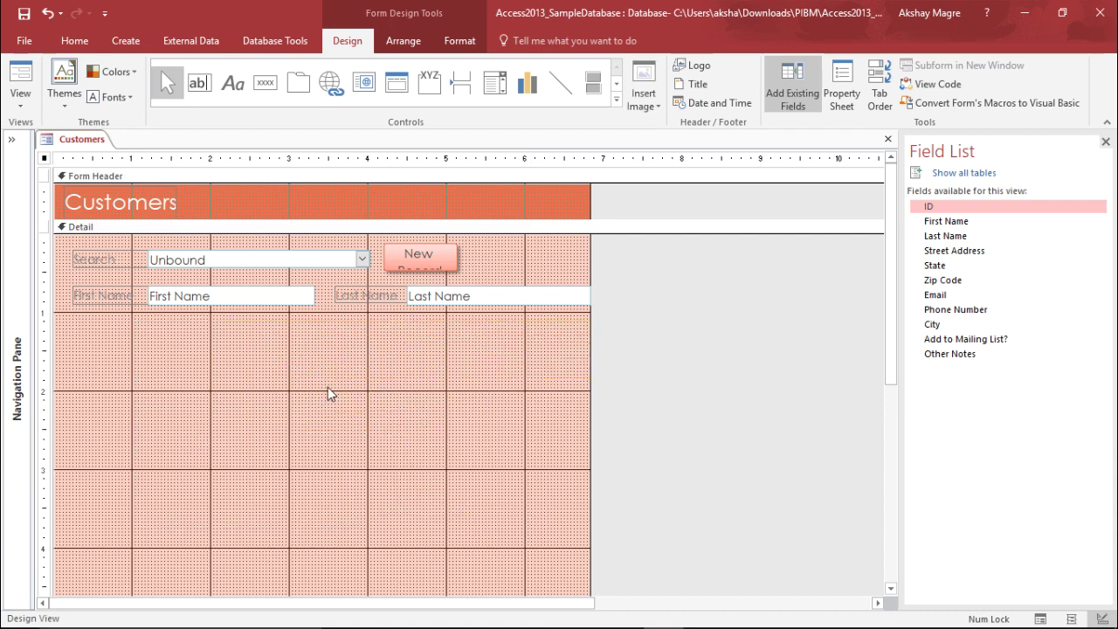
{"action": "key", "text": "Delete"}
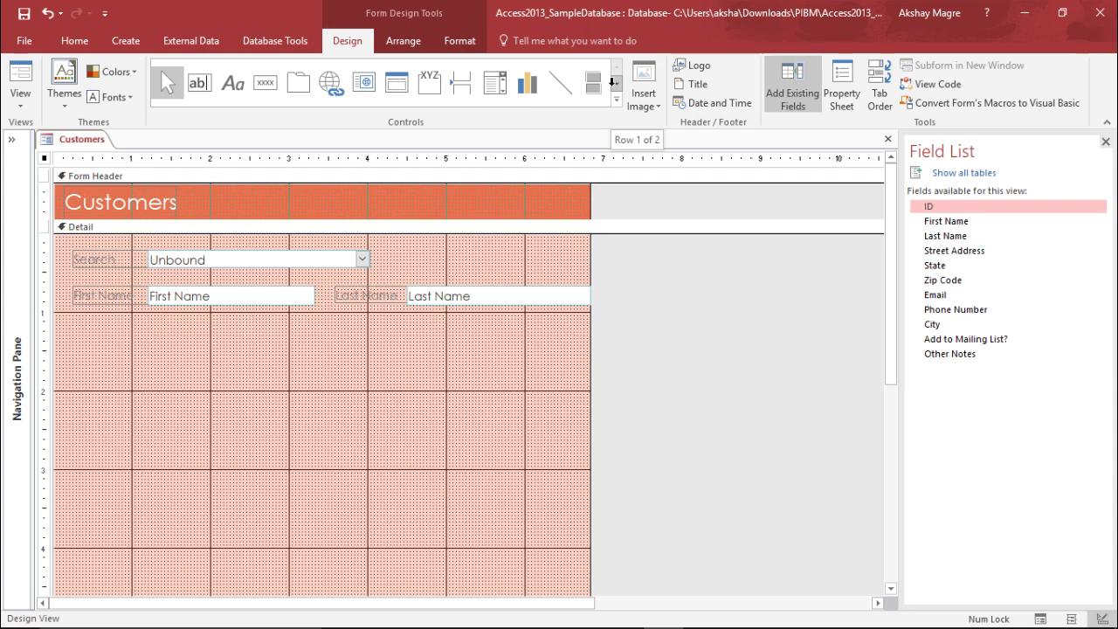
Step: Draw a Subform/Subreport control below the First Name and Last Name fields
{"action": "left_click", "coordinate": [615, 85]}
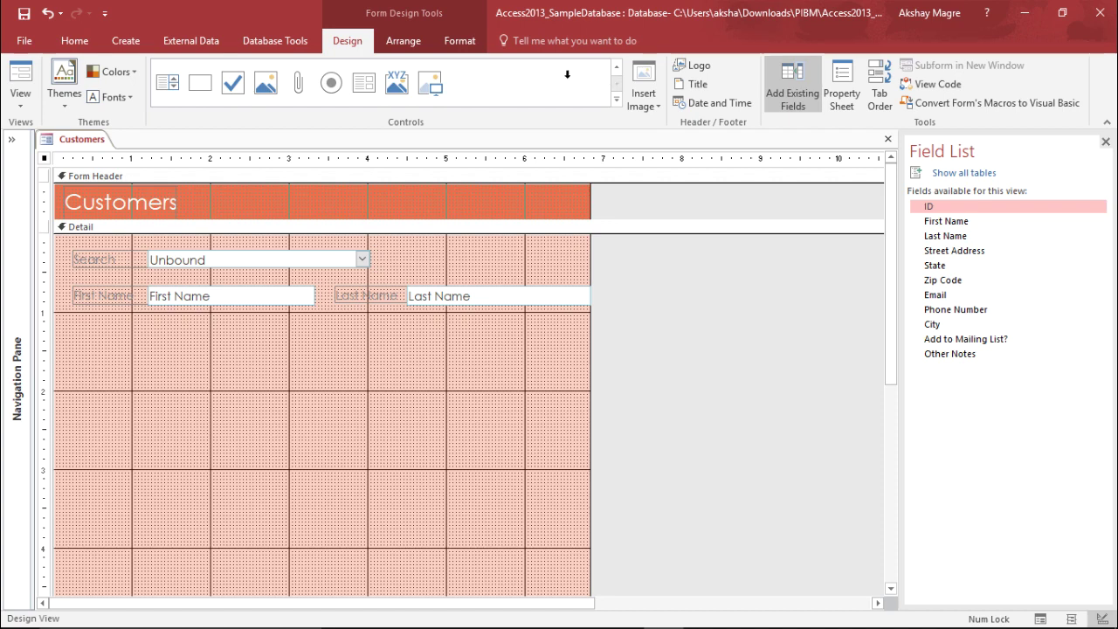
{"action": "left_click", "coordinate": [364, 95]}
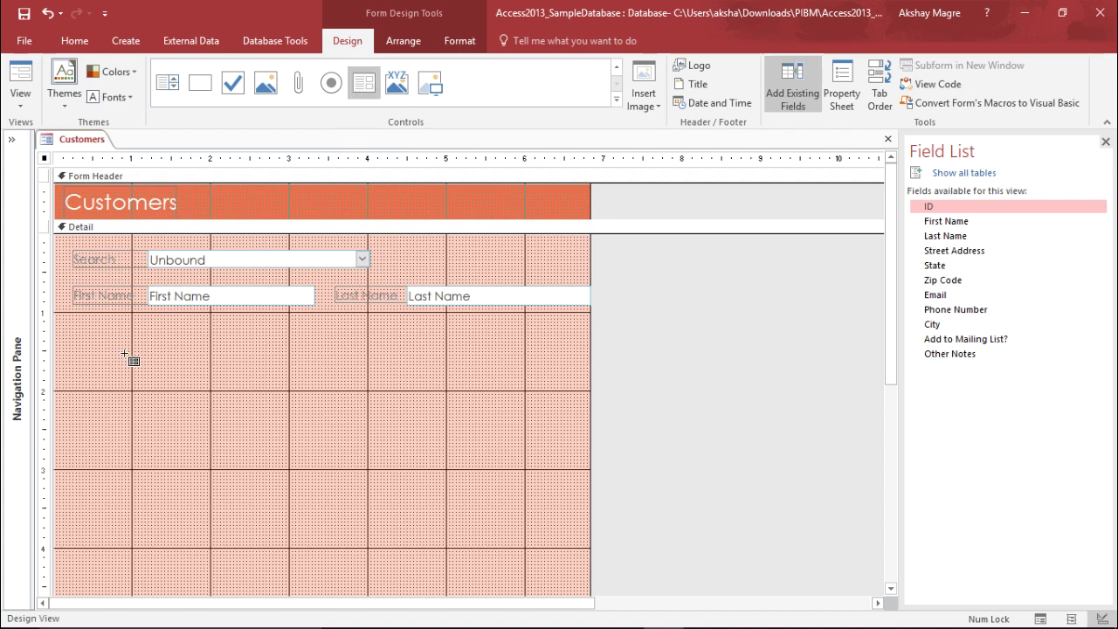
{"action": "left_click_drag", "start_coordinate": [65, 354], "coordinate": [526, 470]}
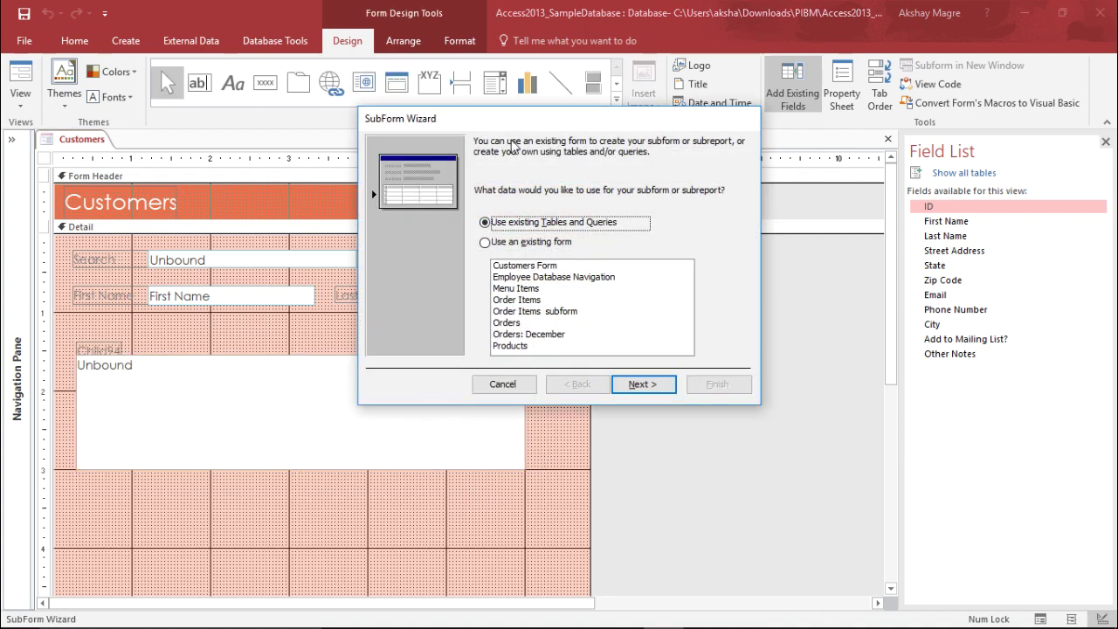
Step: Build the subform from the existing Order Items form, linked by customer ID, named Order Items_1
{"action": "left_click_drag", "start_coordinate": [463, 115], "coordinate": [349, 182]}
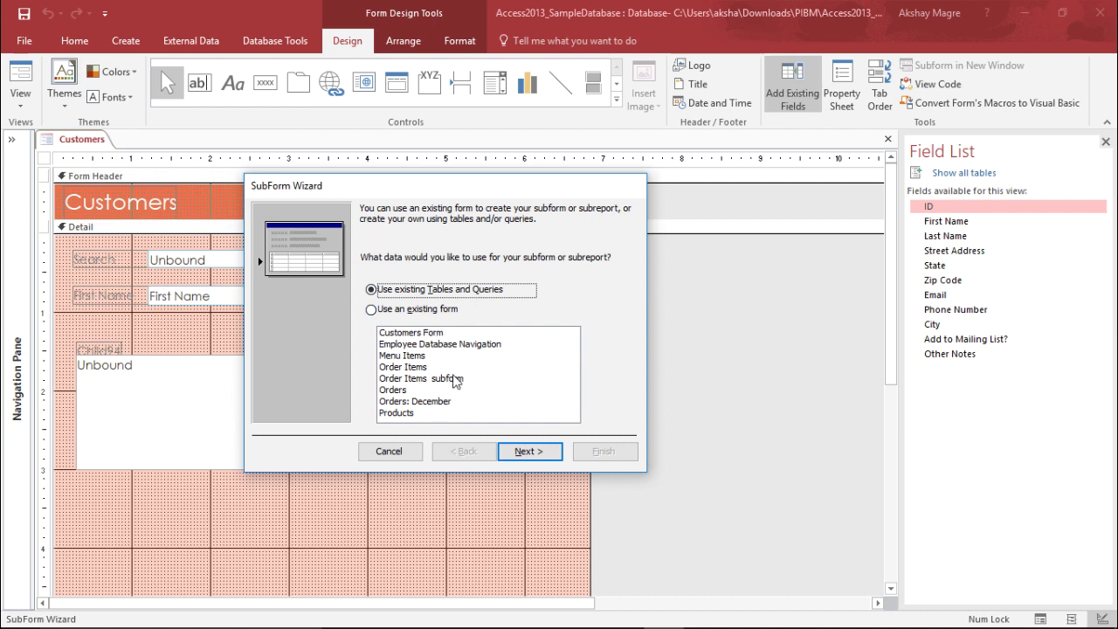
{"action": "left_click", "coordinate": [421, 369]}
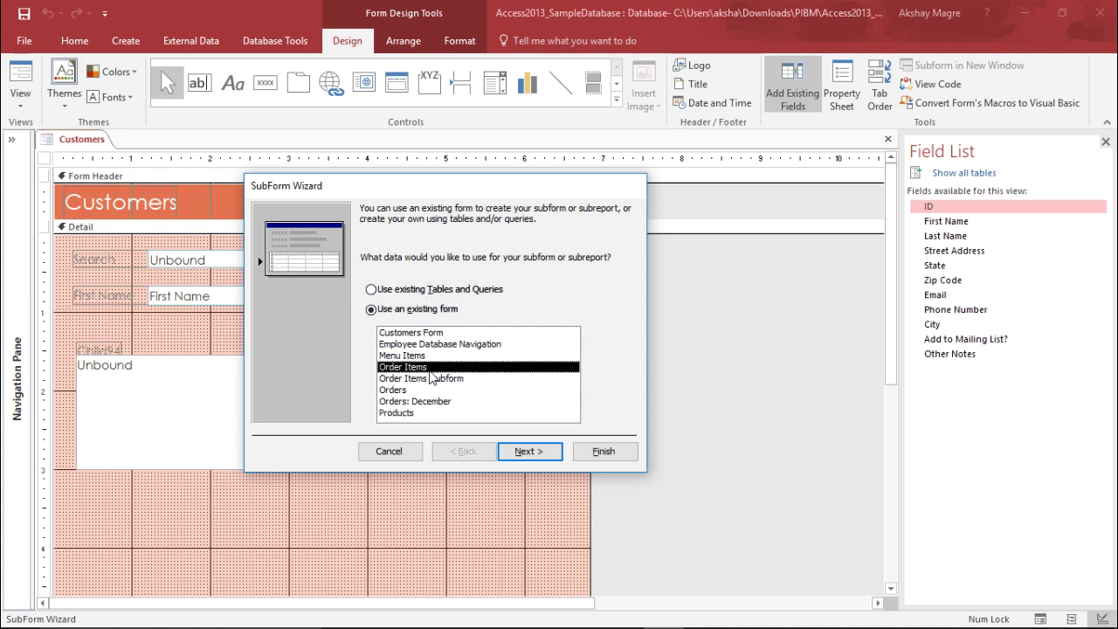
{"action": "left_click", "coordinate": [529, 452]}
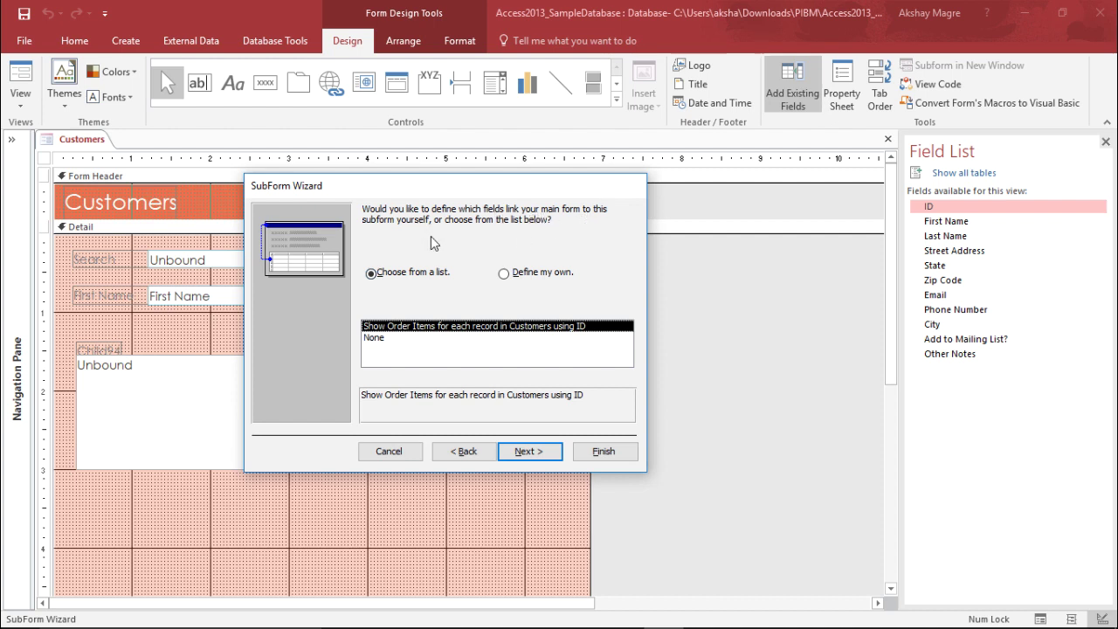
{"action": "left_click", "coordinate": [514, 274]}
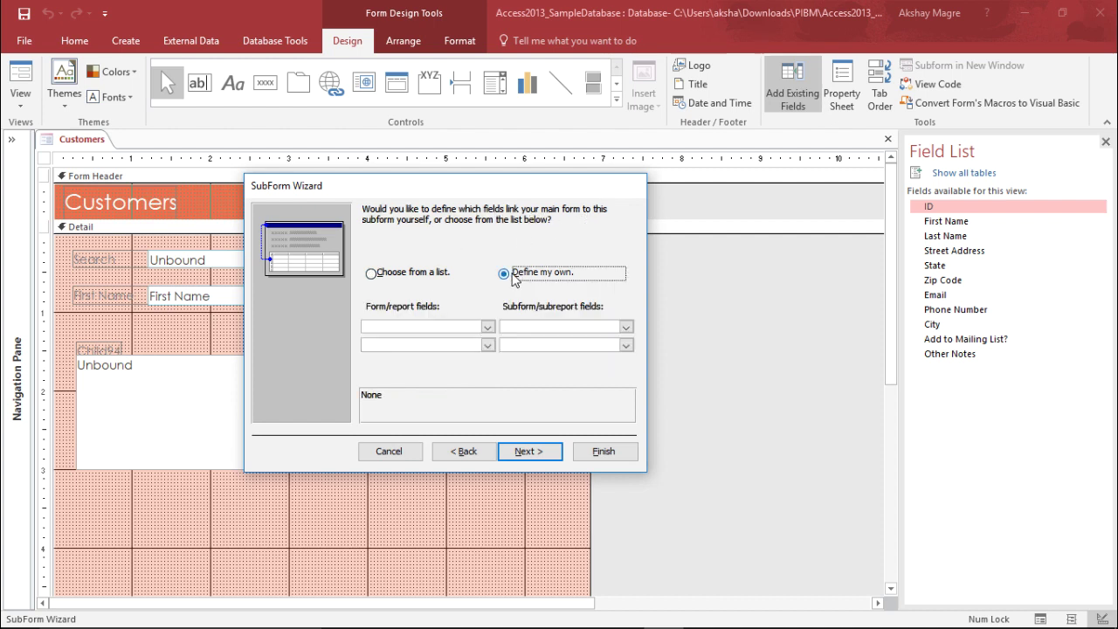
{"action": "left_click", "coordinate": [426, 274]}
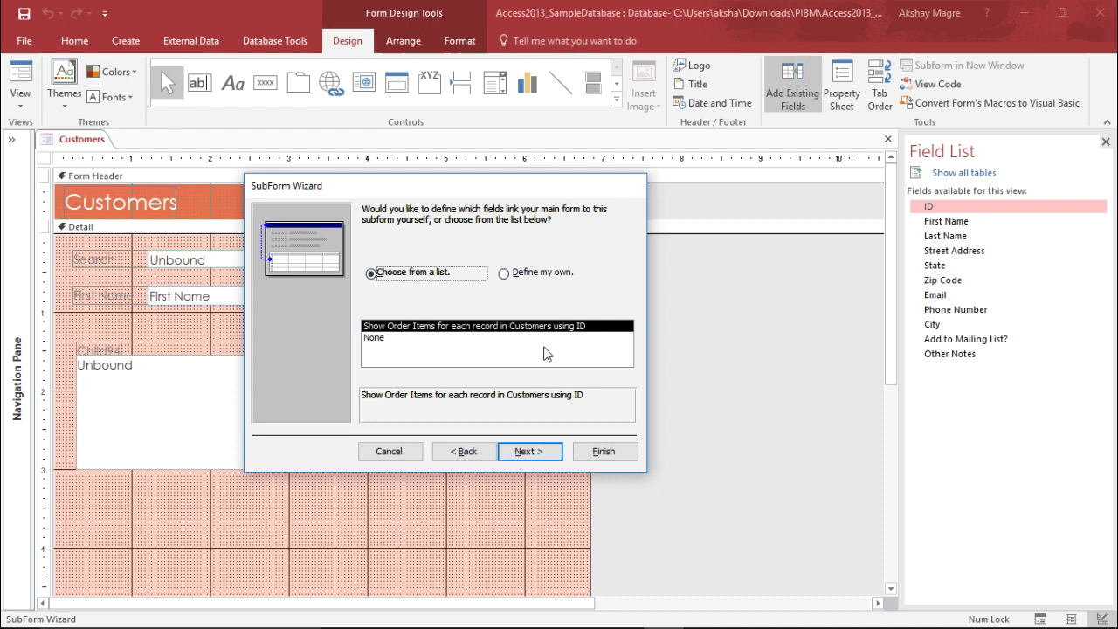
{"action": "left_click", "coordinate": [528, 451]}
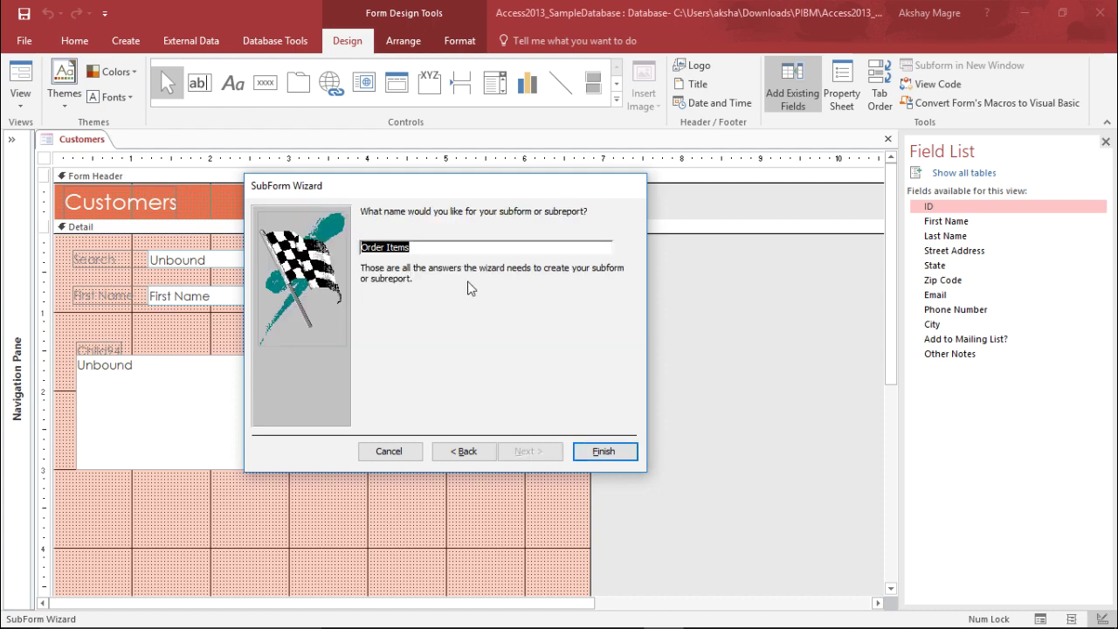
{"action": "left_click", "coordinate": [454, 246]}
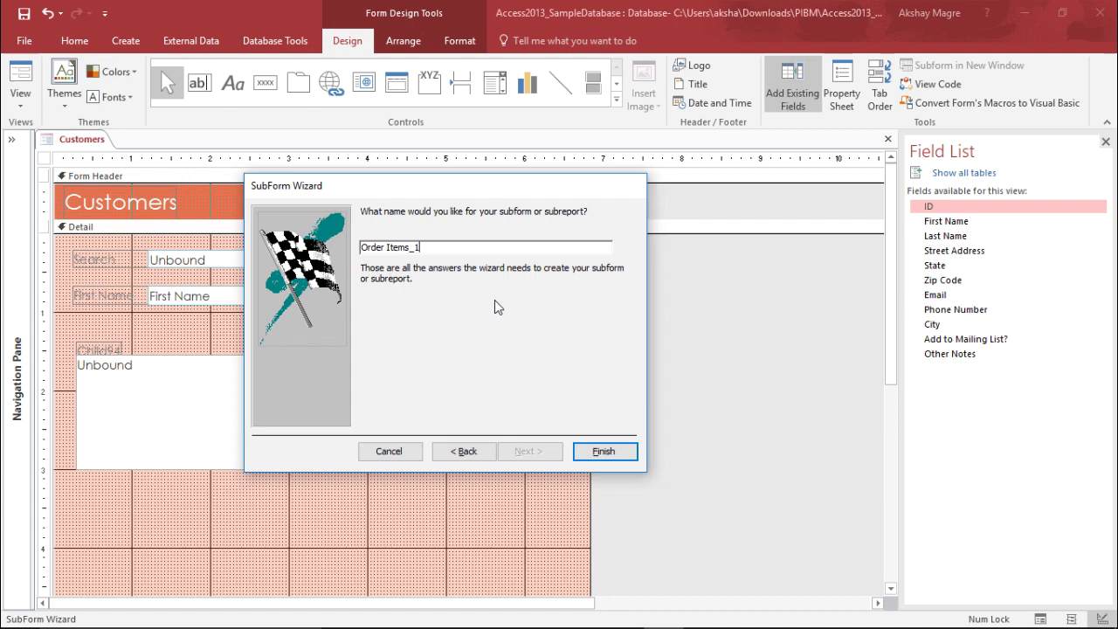
Step: Finish the Order Items_1 subform and delete its Save and Close button
{"action": "left_click", "coordinate": [618, 454]}
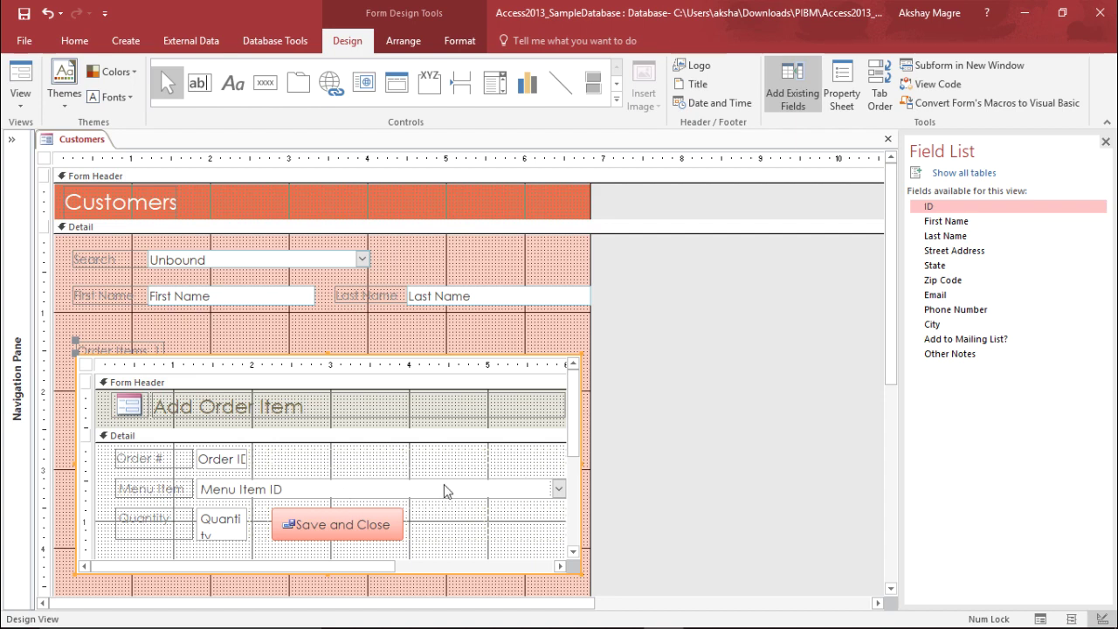
{"action": "left_click", "coordinate": [347, 529]}
{"action": "key", "text": "Delete"}
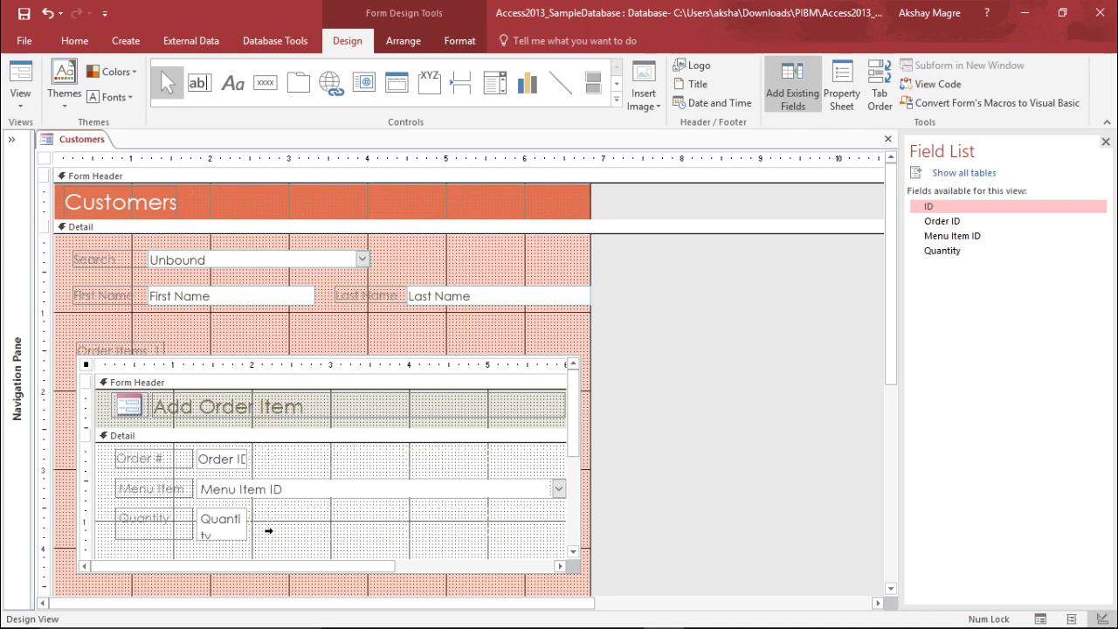
Step: Delete the subform's Add Order Item heading and logo, then switch to Form View
{"action": "left_click", "coordinate": [221, 417]}
{"action": "key", "text": "Delete"}
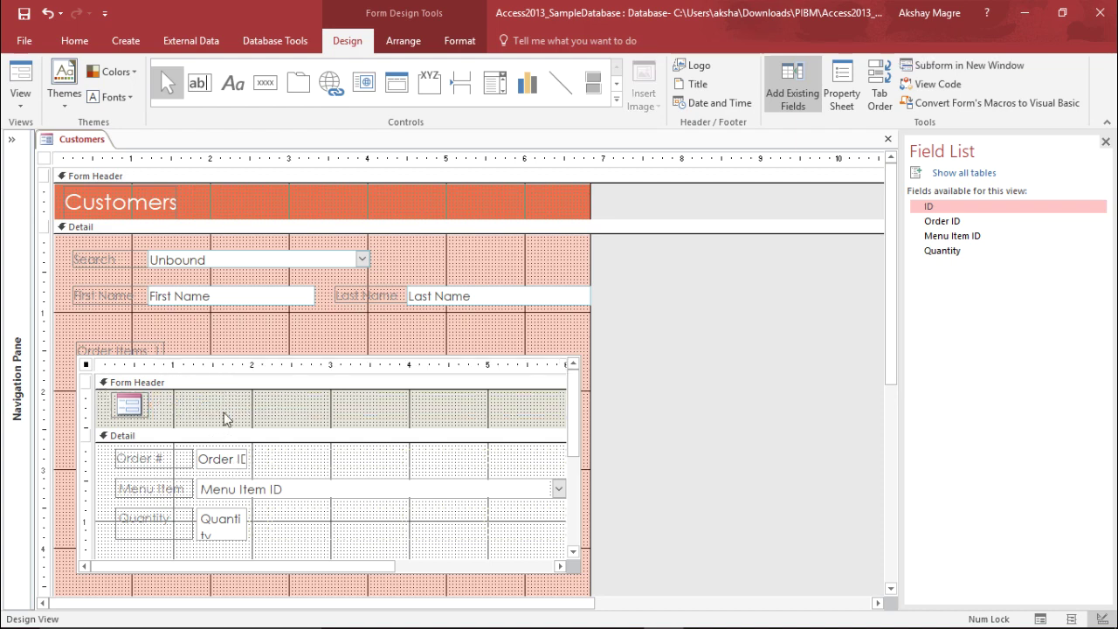
{"action": "left_click", "coordinate": [136, 407]}
{"action": "key", "text": "Delete"}
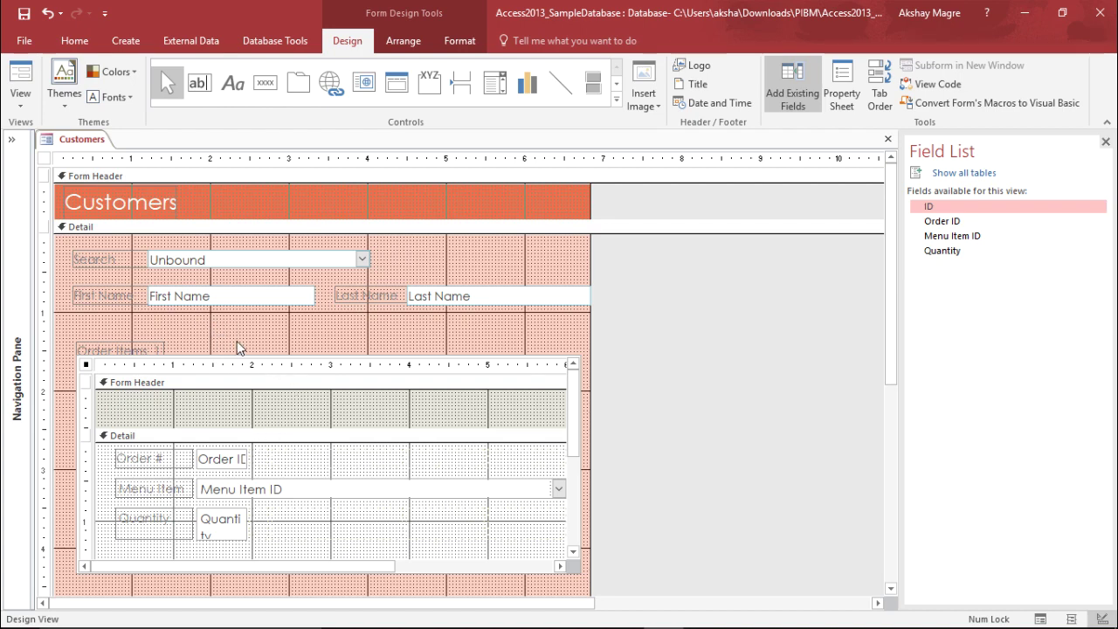
{"action": "left_click", "coordinate": [21, 98]}
{"action": "left_click", "coordinate": [66, 133]}
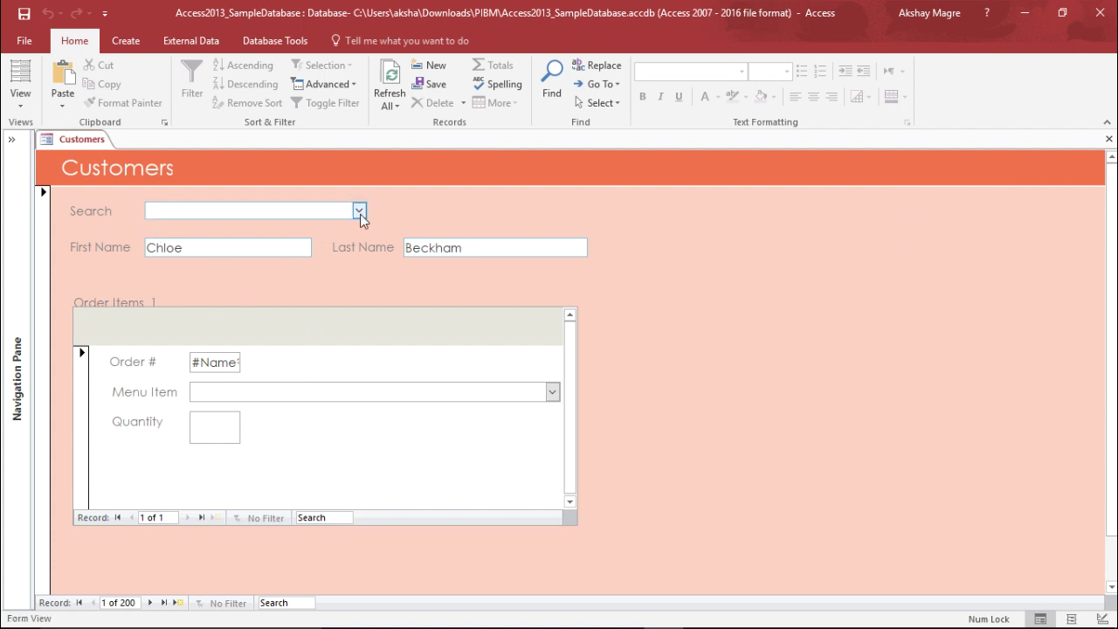
Step: Pick two customers from the Search box and check each one's order items in the subform
{"action": "left_click", "coordinate": [359, 211]}
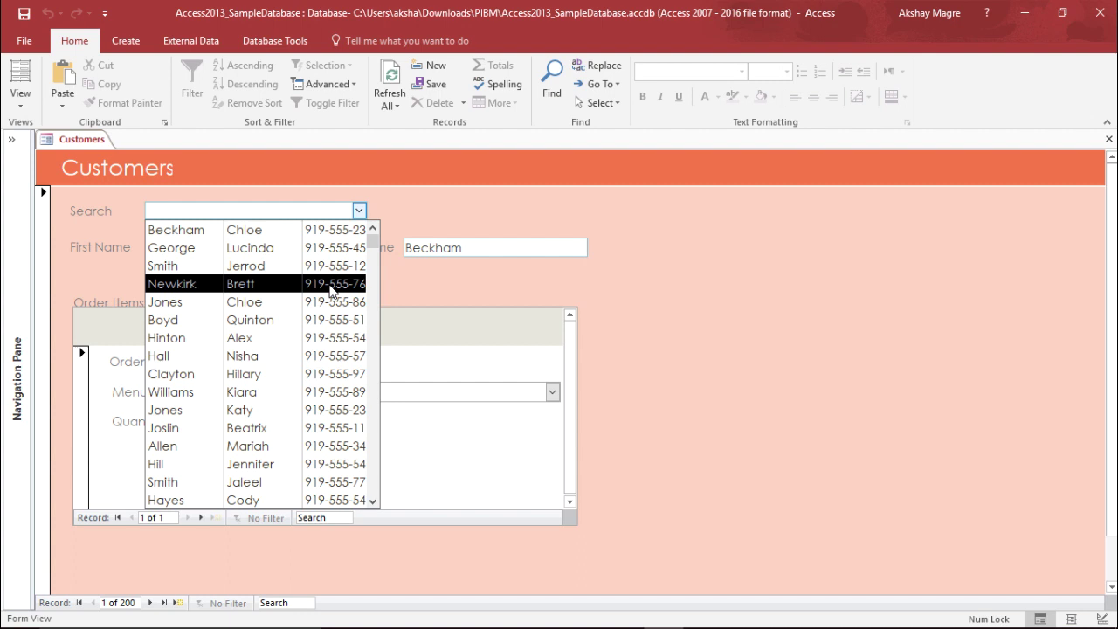
{"action": "left_click", "coordinate": [189, 301]}
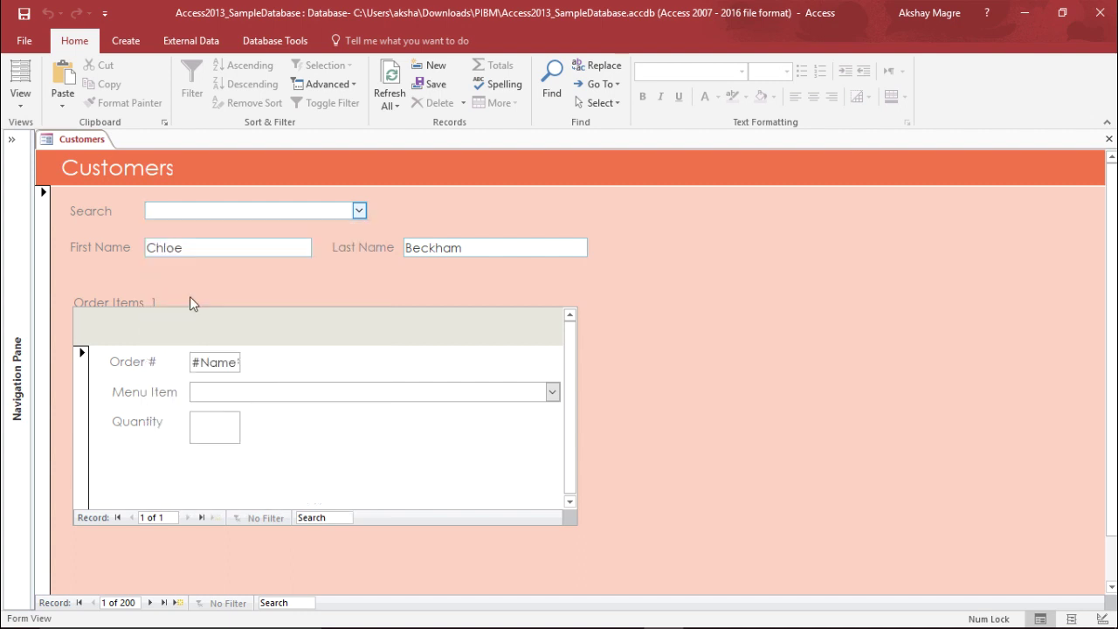
{"action": "left_click", "coordinate": [358, 212]}
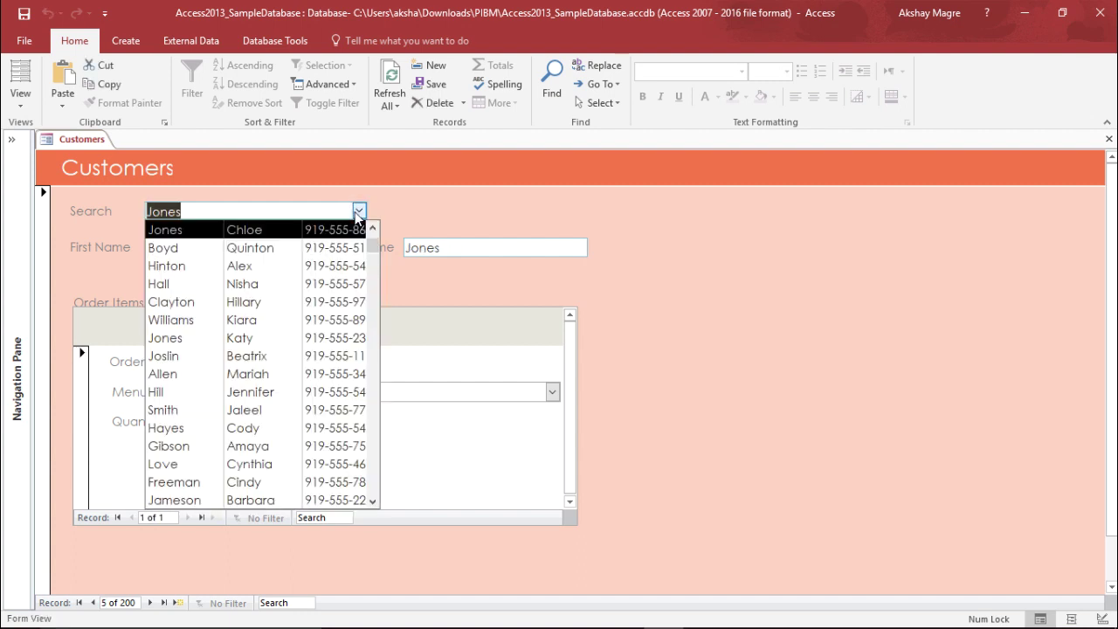
{"action": "scroll", "coordinate": [288, 358], "scroll_direction": "down", "scroll_amount": 1}
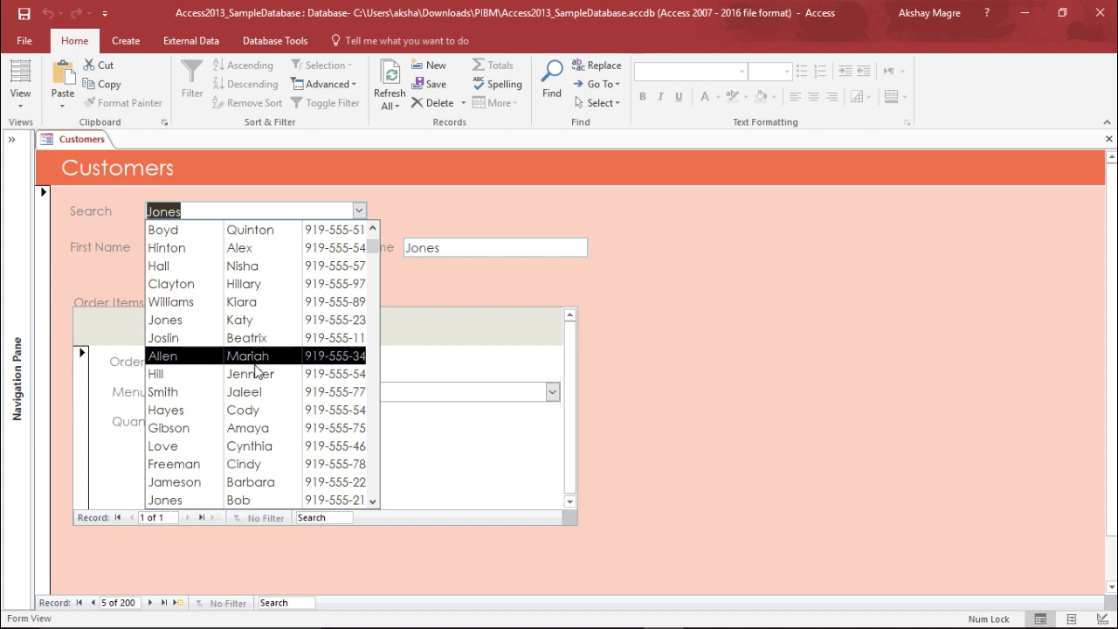
{"action": "left_click", "coordinate": [169, 394]}
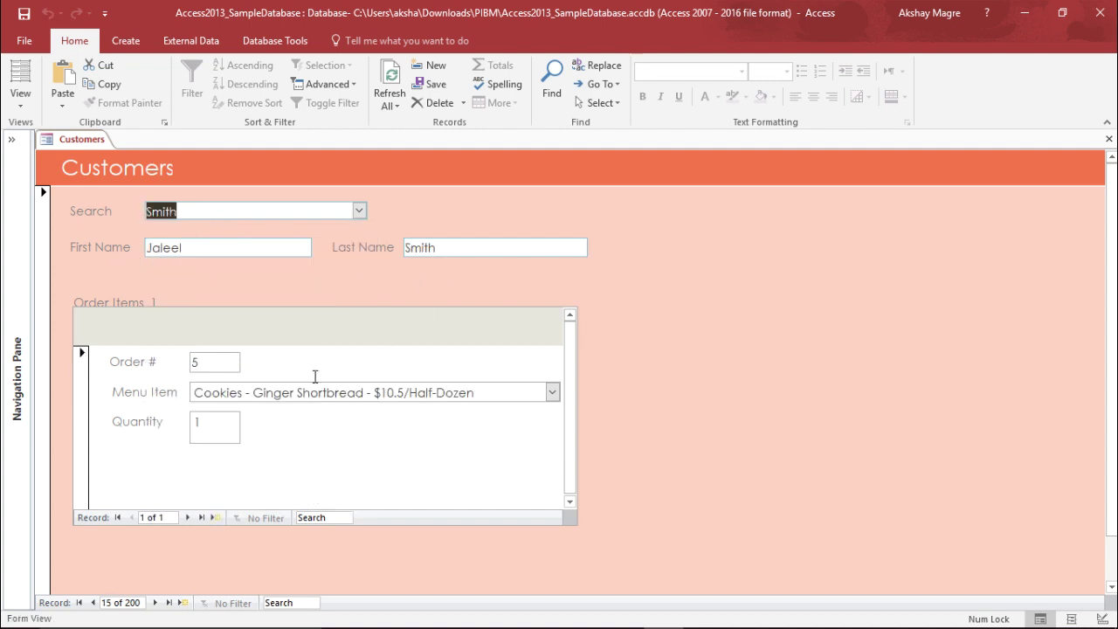
{"action": "left_click", "coordinate": [210, 365]}
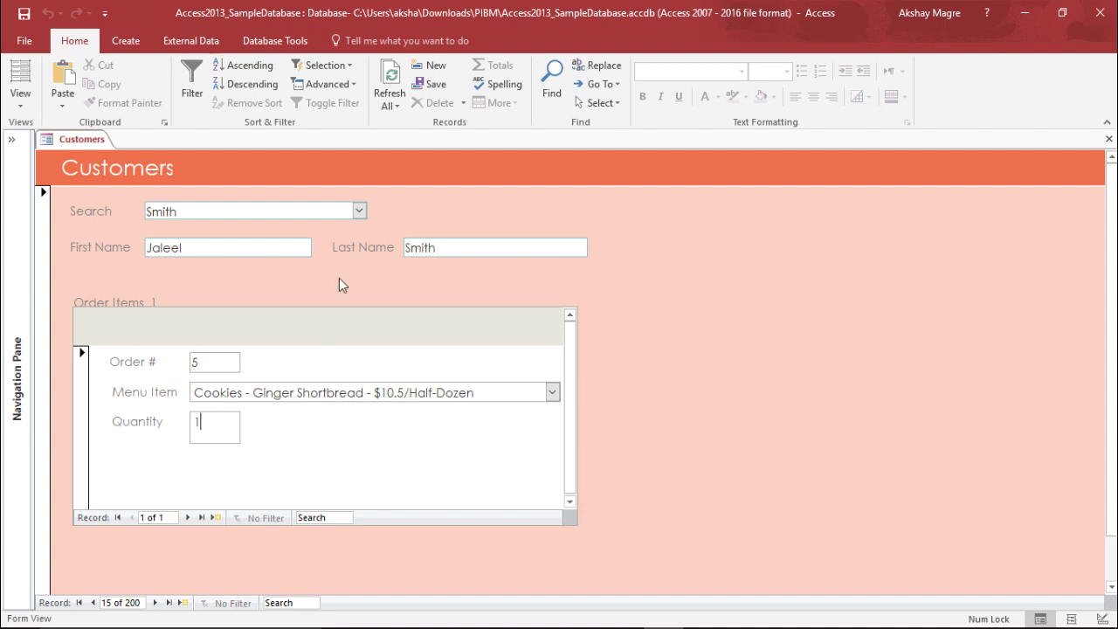
Step: Load customer record 17 and check its order 8, Chocolate Strawberries, quantity 4
{"action": "left_click", "coordinate": [358, 210]}
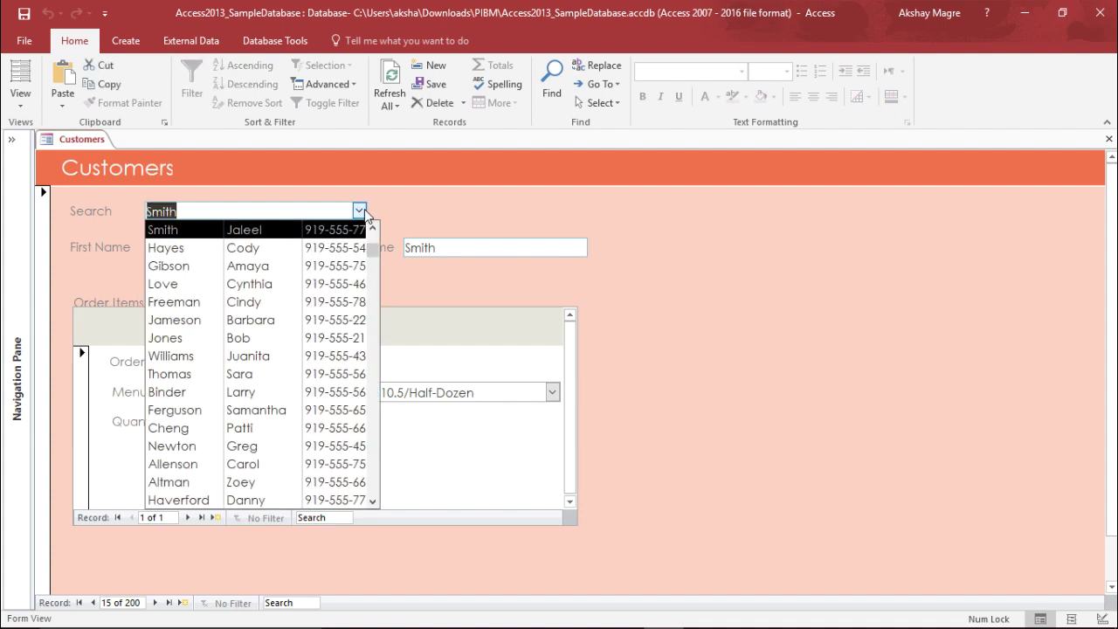
{"action": "left_click", "coordinate": [215, 267]}
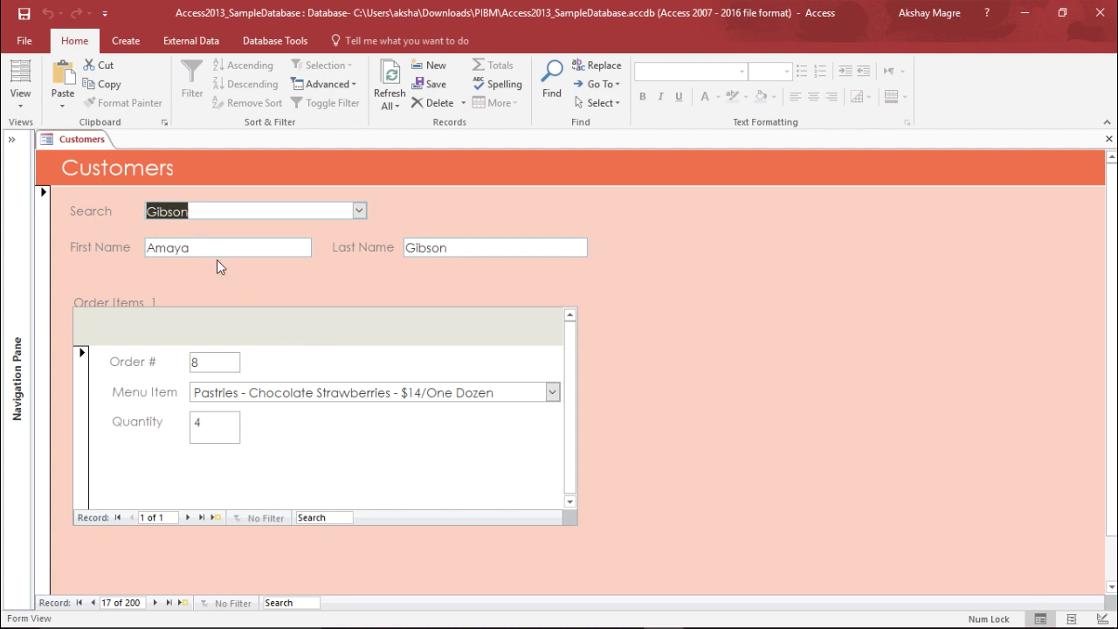
{"action": "left_click", "coordinate": [222, 425]}
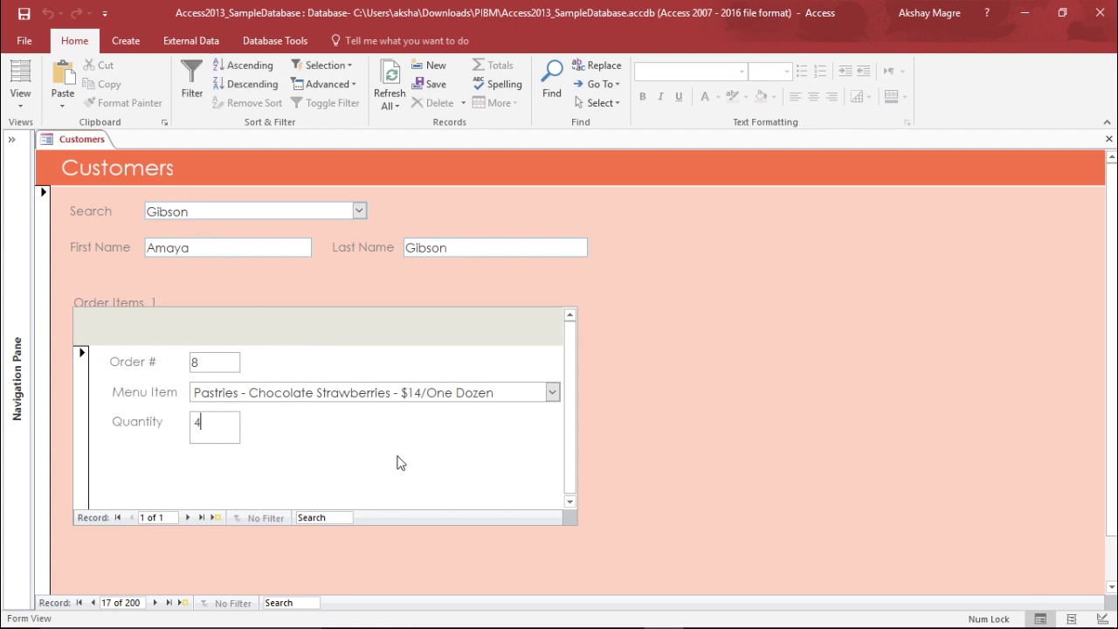